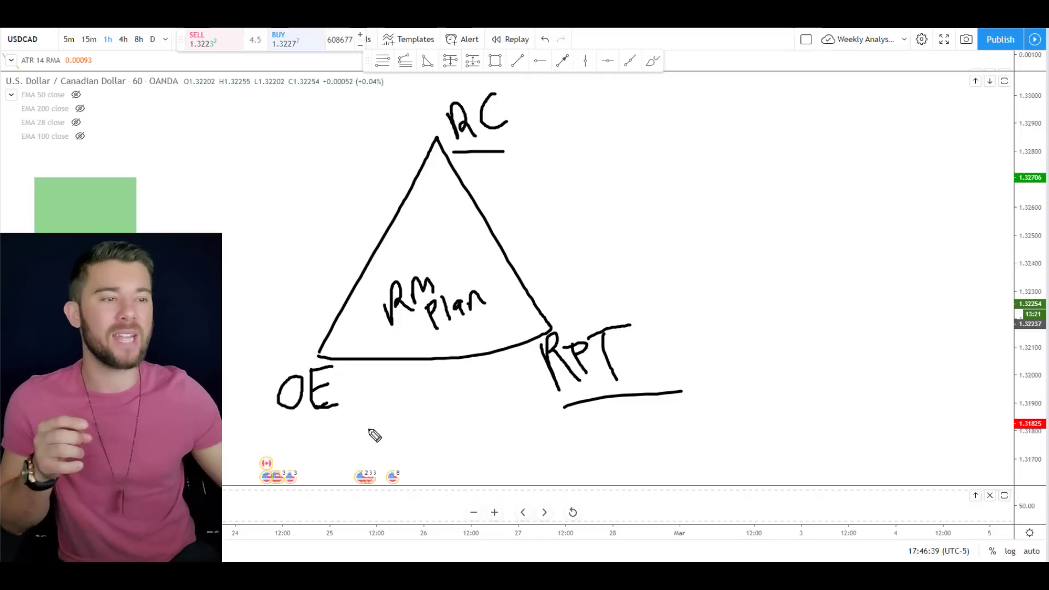
Underline the OE label in the triangle sketch and clear all hand-drawn annotations from the USDCAD chart.
left_click_drag(276, 423, 348, 421)
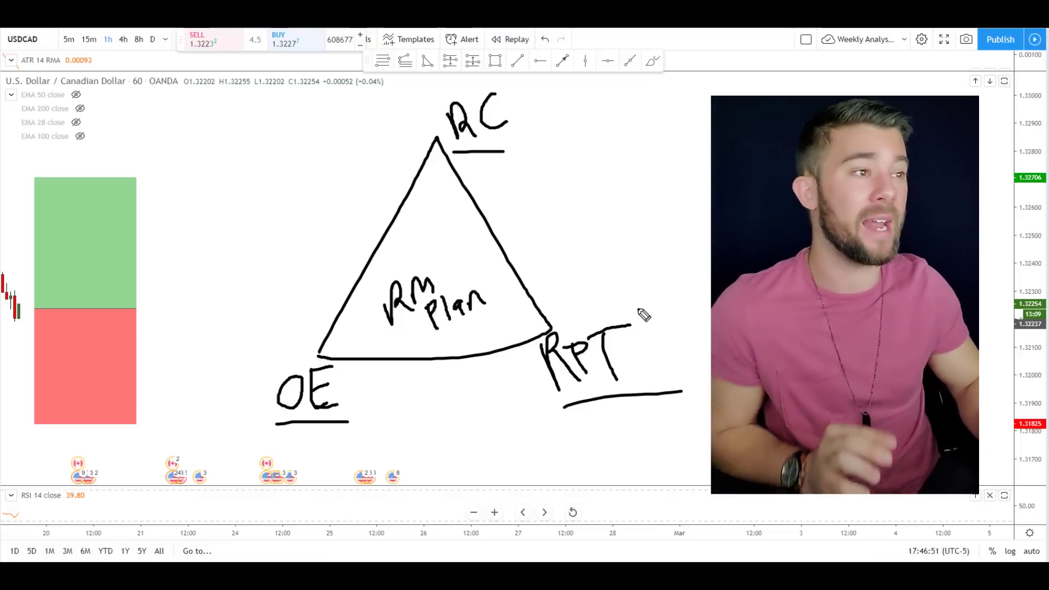
key("e")
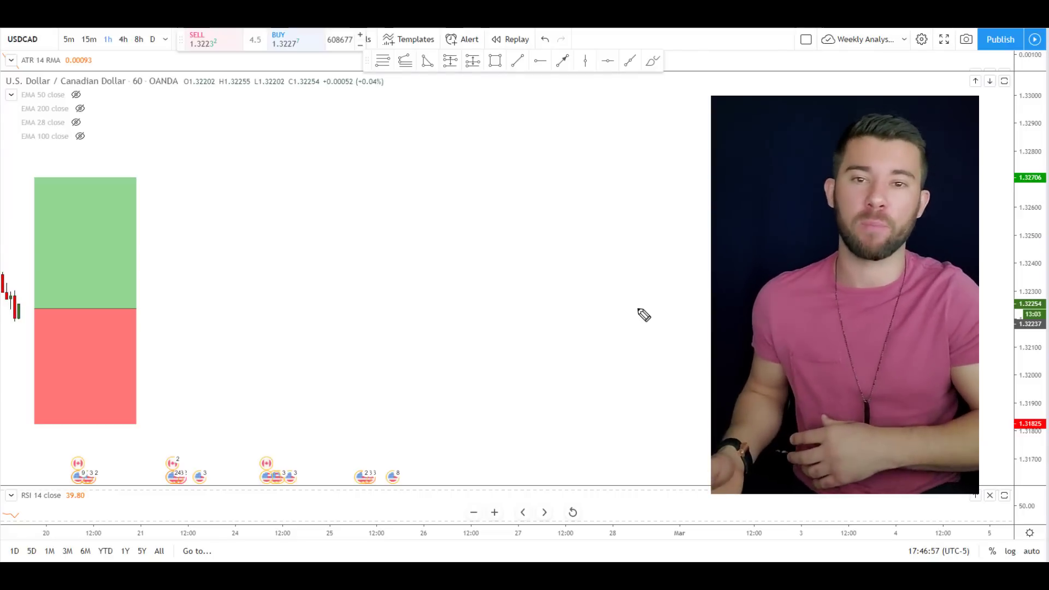
left_click_drag(490, 327, 773, 323)
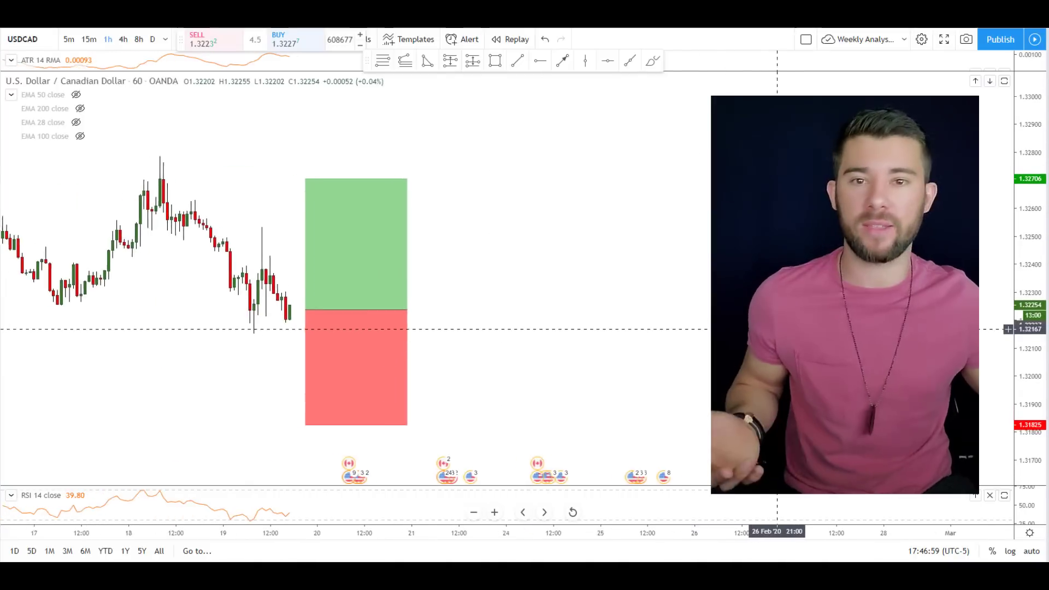
left_click_drag(724, 366, 767, 370)
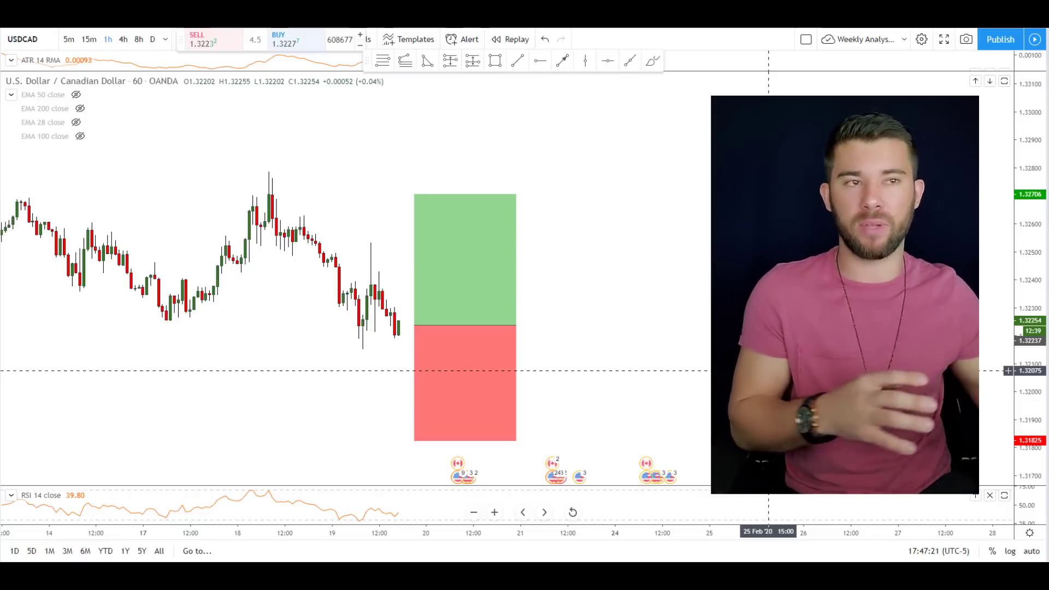
Show the symbol watchlist and open the EURUSD chart to view its longer price history.
scroll(769, 370, "down", 5)
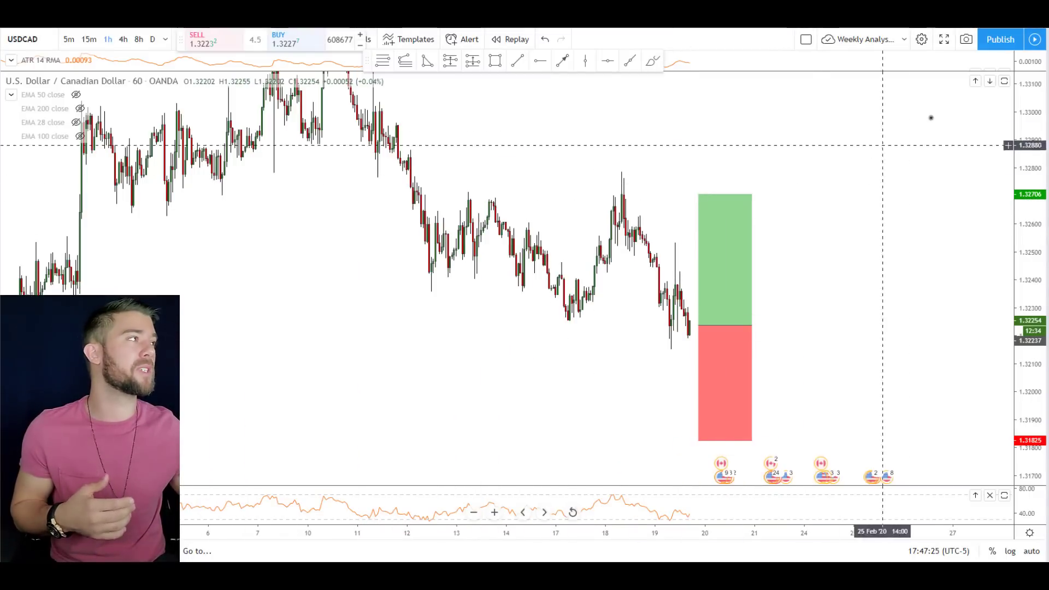
left_click(1042, 52)
left_click(931, 80)
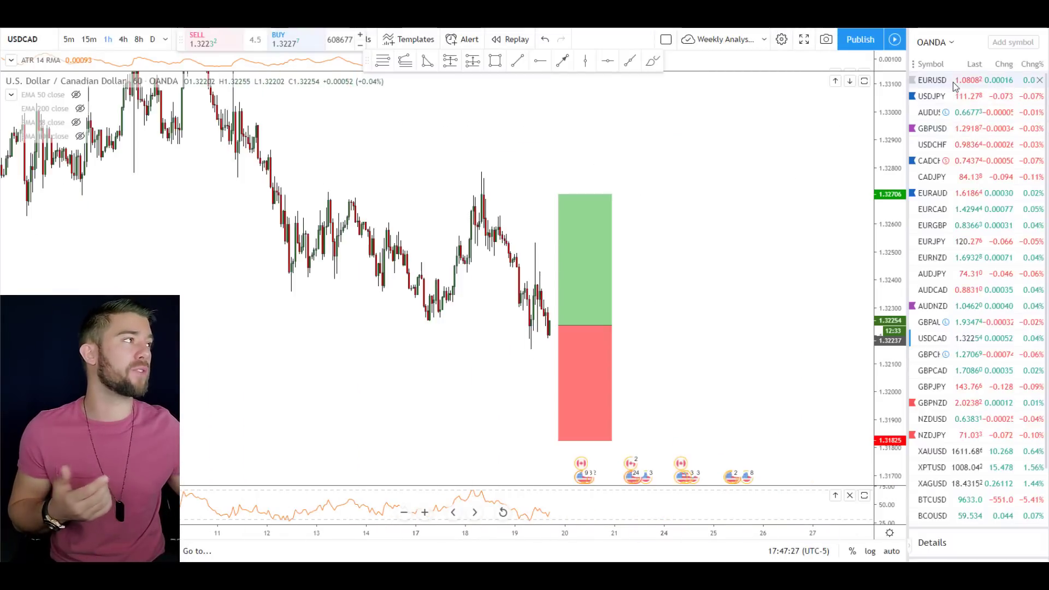
scroll(749, 240, "down", 6)
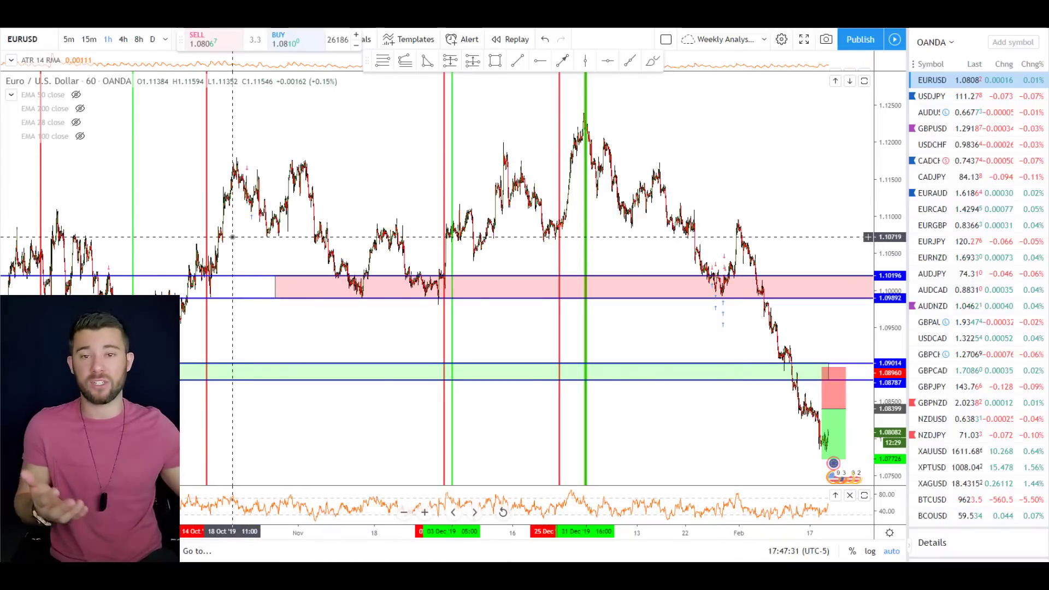
scroll(464, 262, "up", 5)
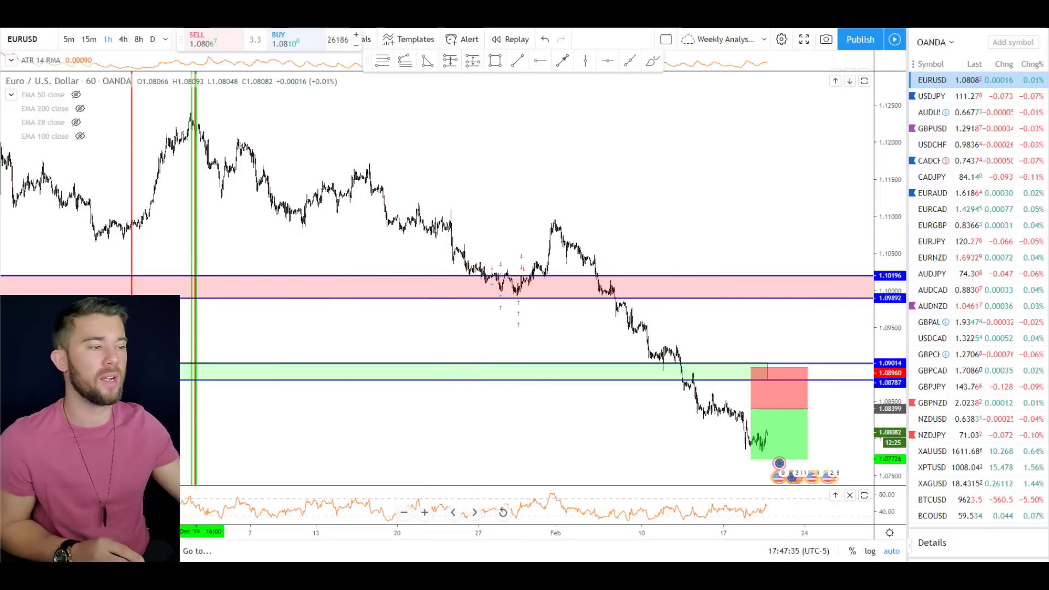
Switch to the Untitled 1 spreadsheet in LibreOffice Calc and highlight the AUD/USD trades in A1:D17.
mouse_move(461, 570)
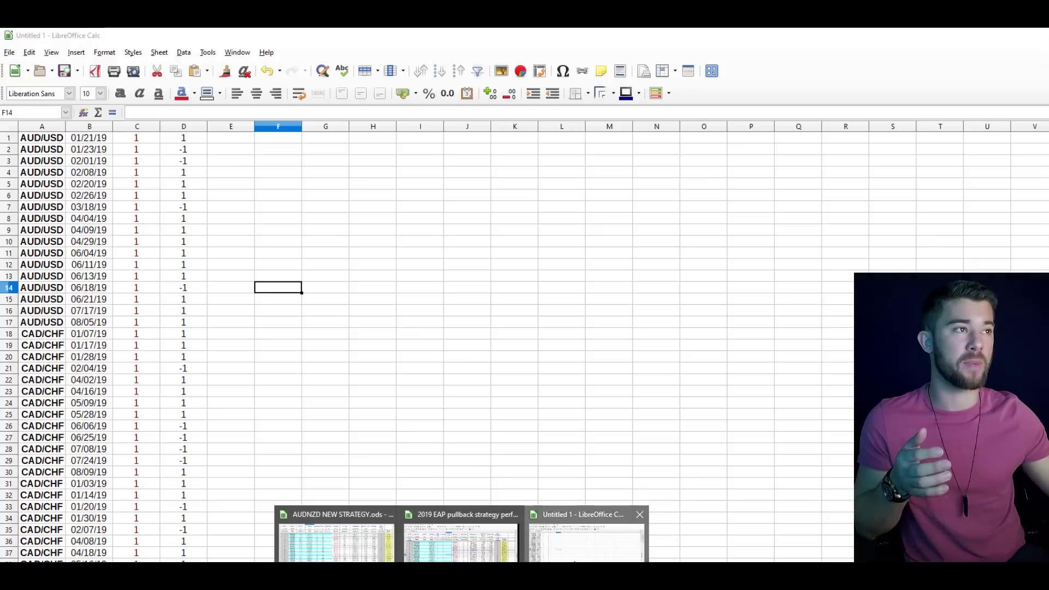
left_click(586, 541)
left_click(391, 324)
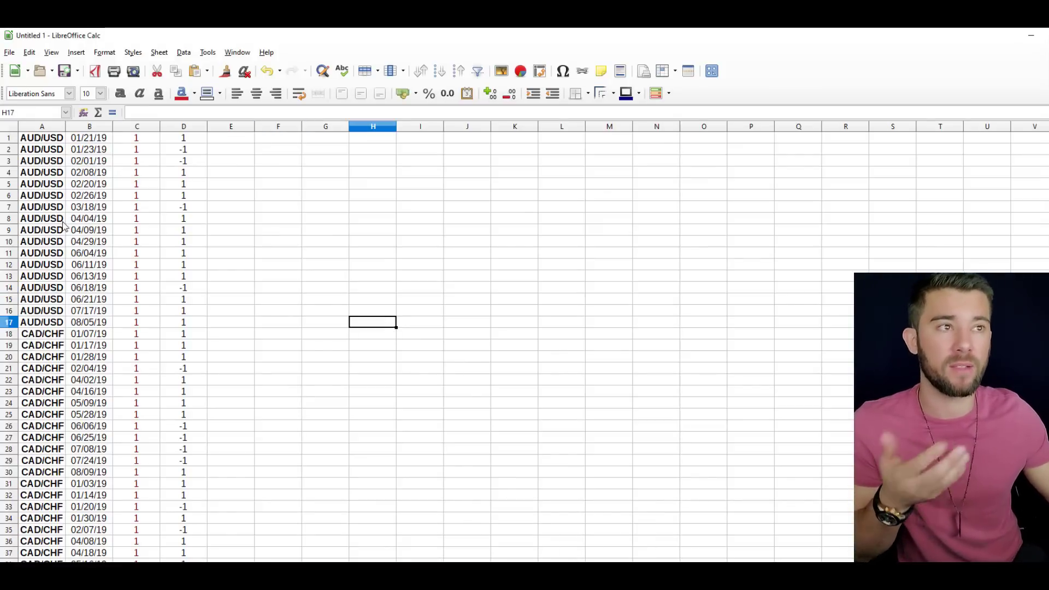
left_click_drag(46, 142, 184, 325)
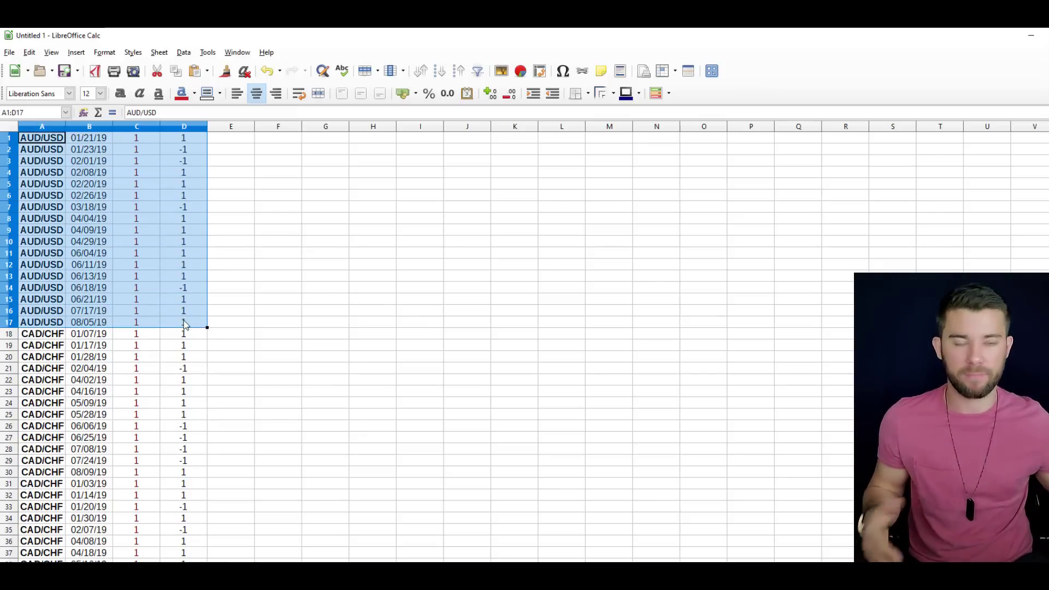
left_click(184, 324)
Examine the pair, date, stop loss and result entries in the first two AUD/USD trade rows.
left_click(35, 140)
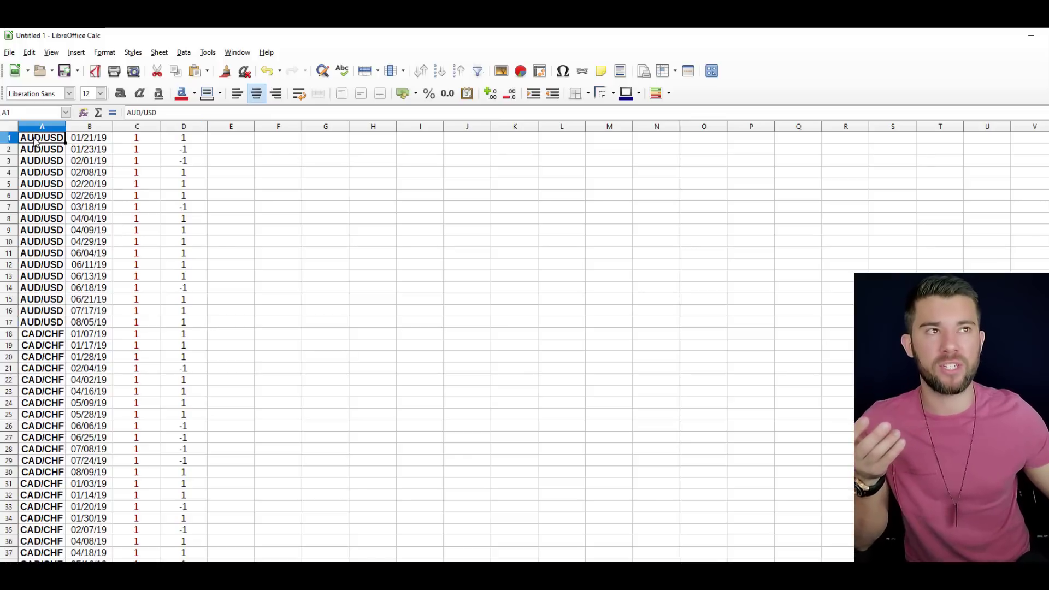
left_click(86, 148)
left_click(139, 149)
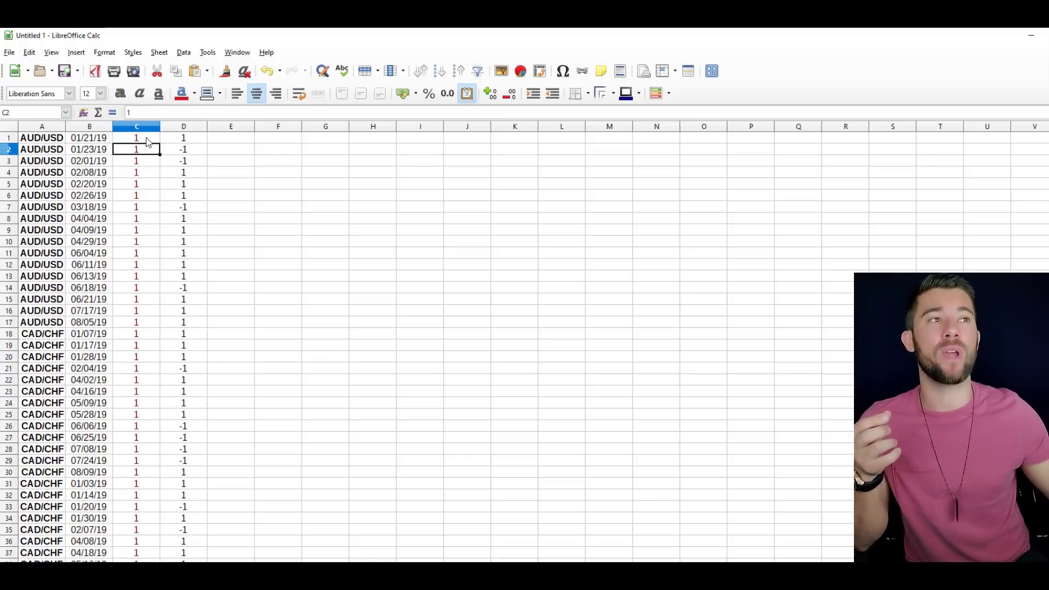
left_click(148, 142)
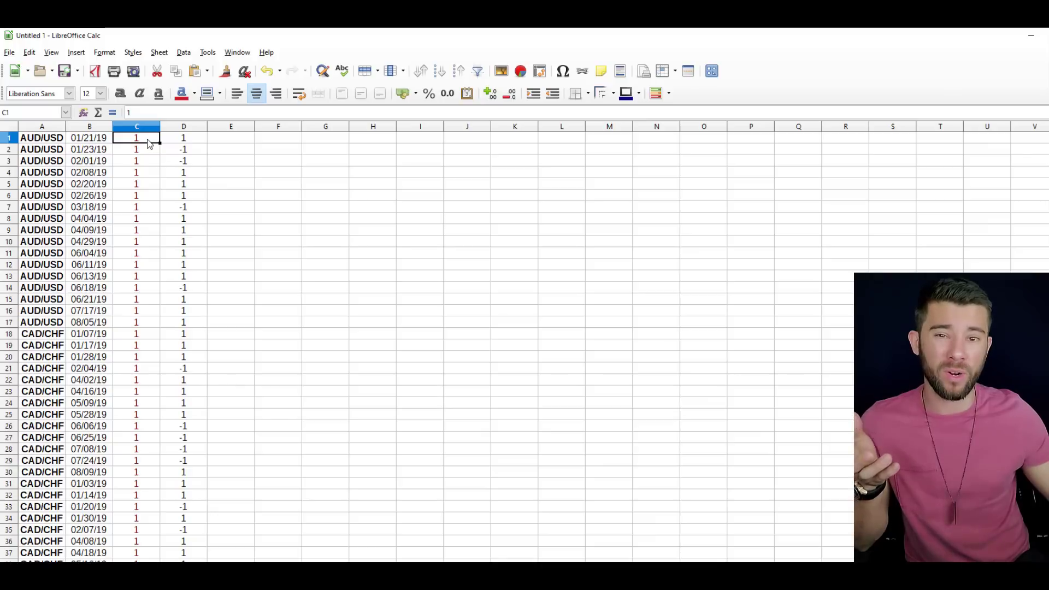
left_click_drag(149, 143, 184, 154)
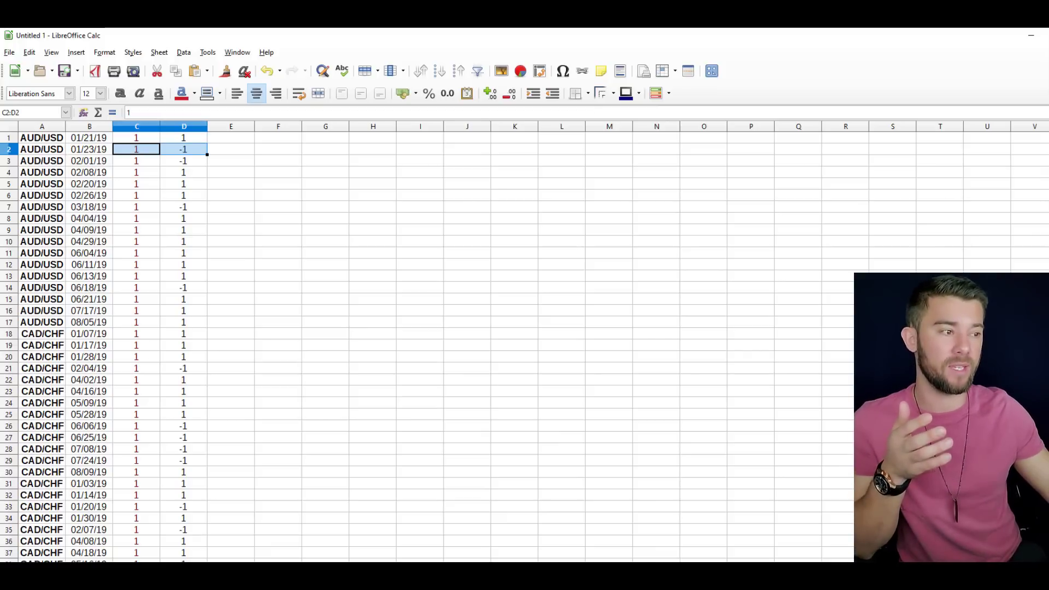
Look at the 2019 EAP pullback strategy workbook, minimize it and return to the Untitled 1 sheet.
left_click(499, 548)
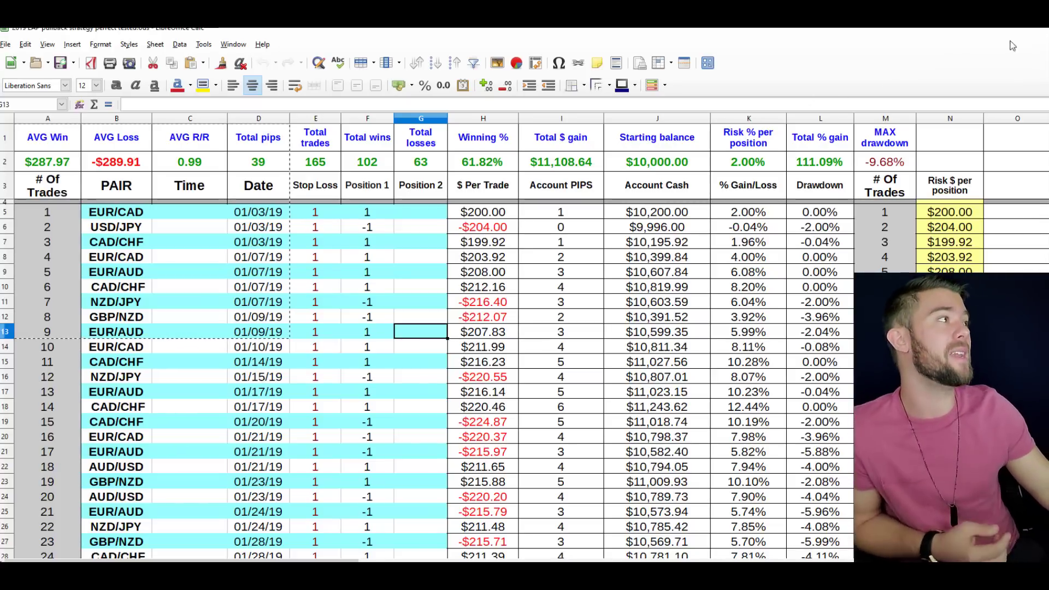
left_click(1028, 34)
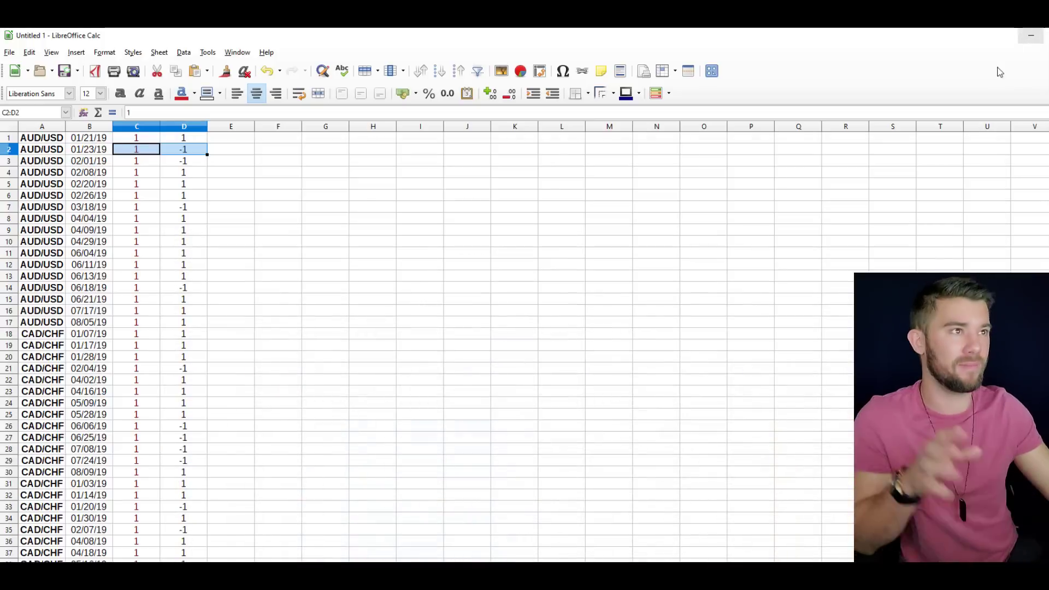
left_click(400, 280)
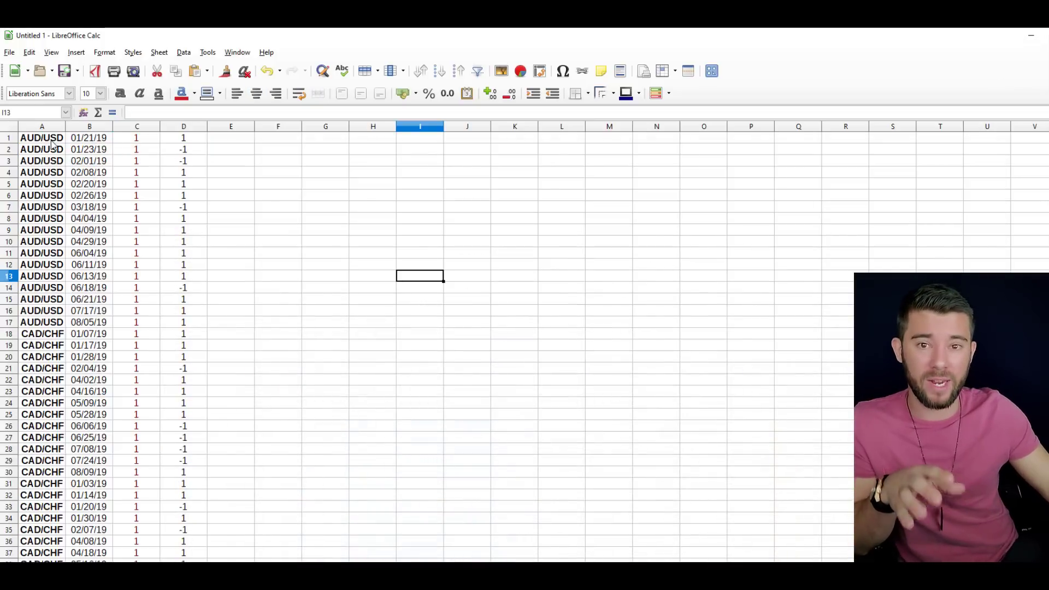
Highlight the block of AUD/USD trades in A1:D17 to examine one pair's backtest results.
left_click_drag(59, 142, 187, 327)
left_click(274, 333)
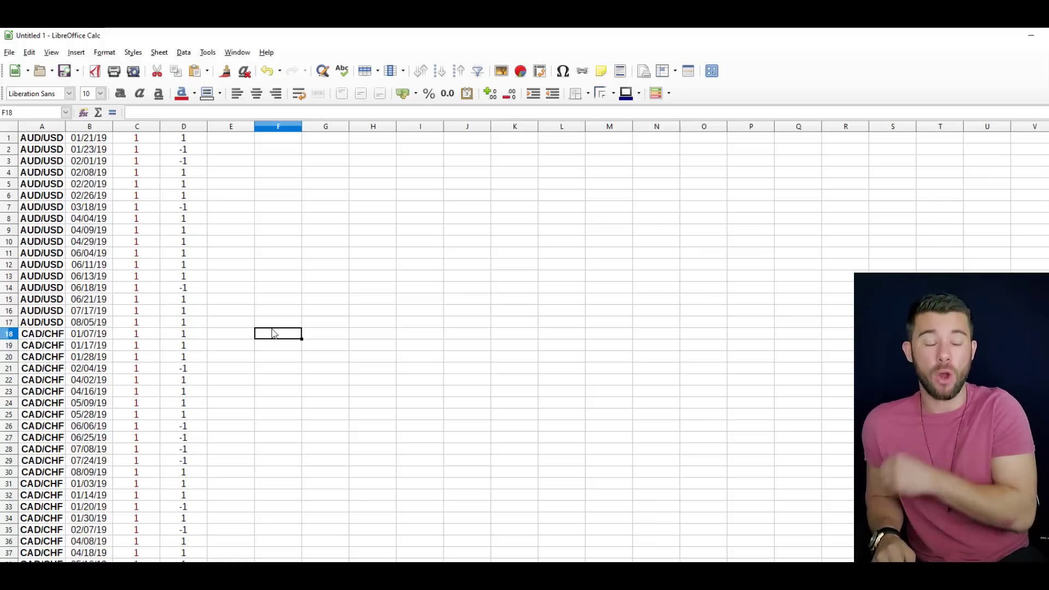
left_click(211, 335)
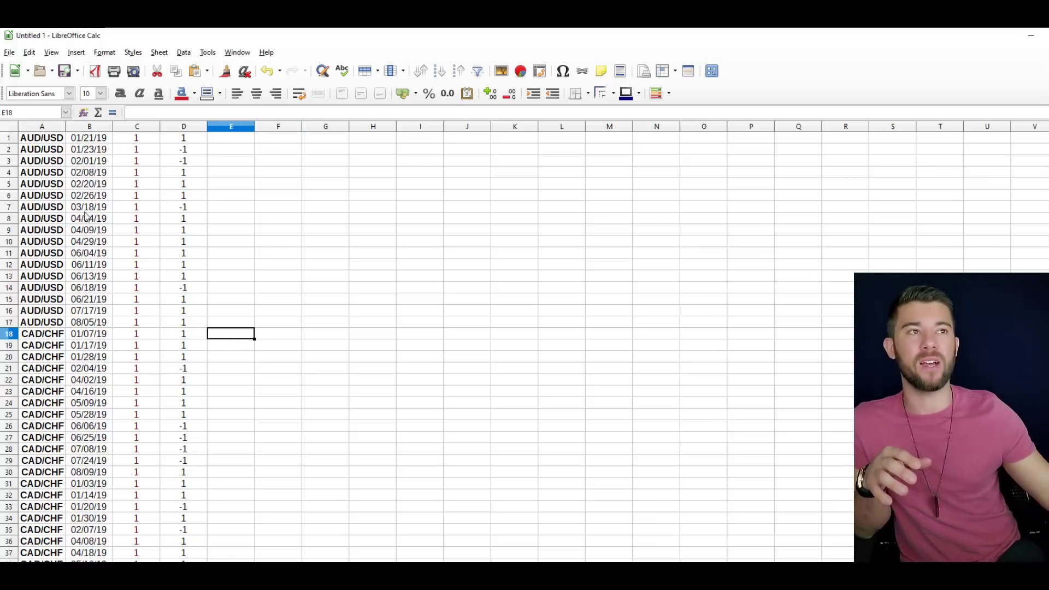
left_click(53, 140)
left_click_drag(53, 148, 189, 325)
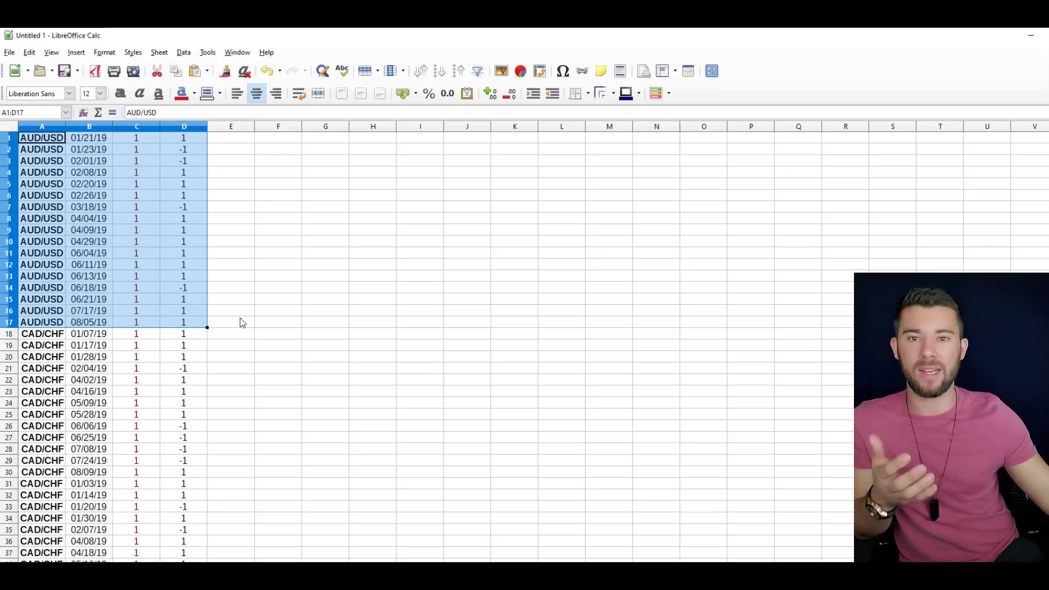
Examine the CAD/CHF and EUR/AUD trade blocks below the AUD/USD rows by highlighting each in turn.
scroll(242, 322, "down", 4)
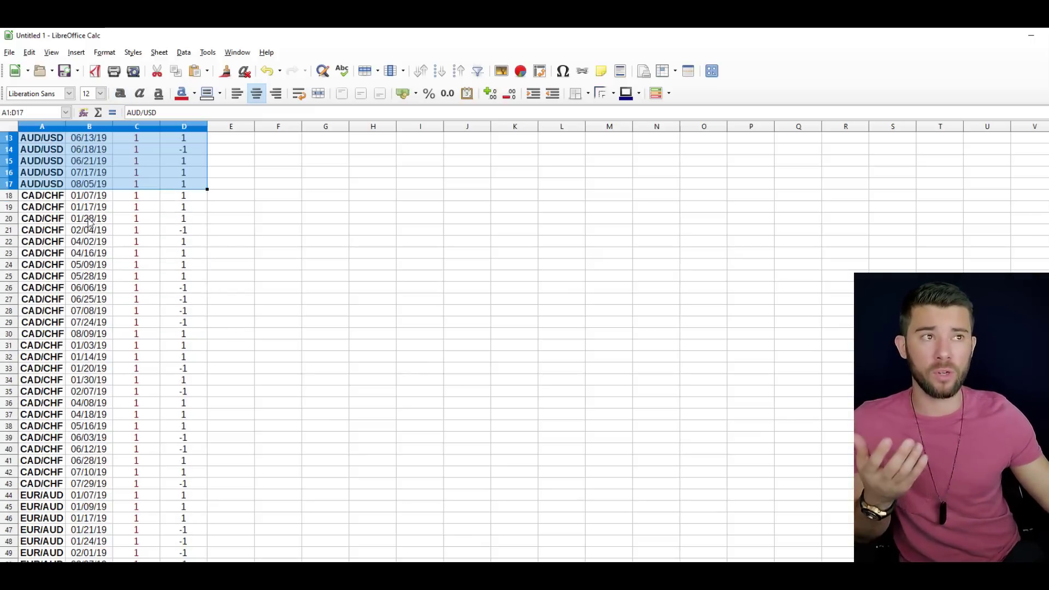
left_click_drag(51, 197, 203, 484)
scroll(300, 414, "down", 4)
left_click_drag(44, 357, 185, 525)
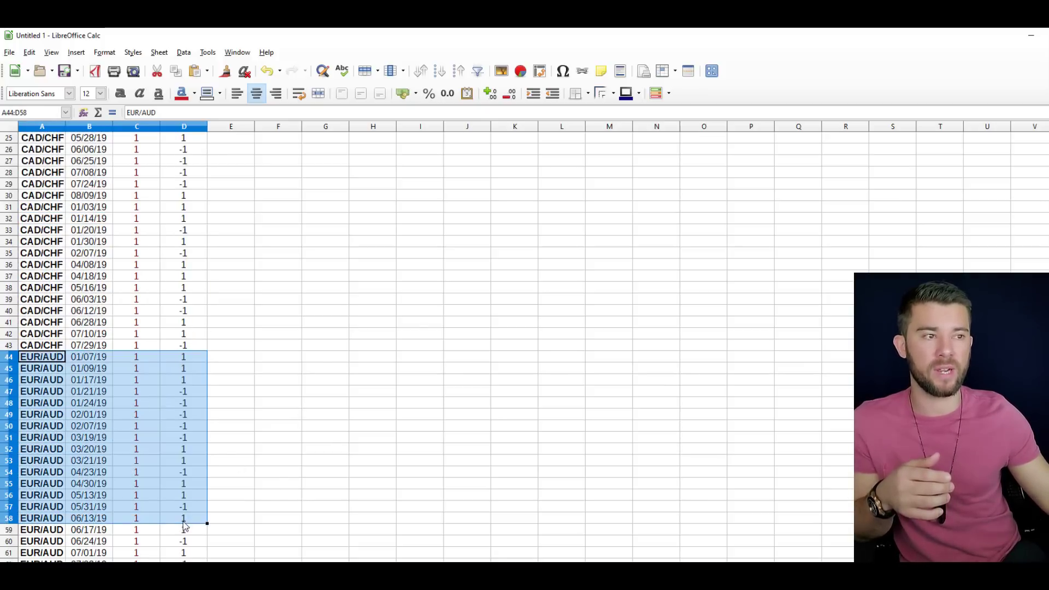
left_click(274, 473)
scroll(238, 419, "up", 8)
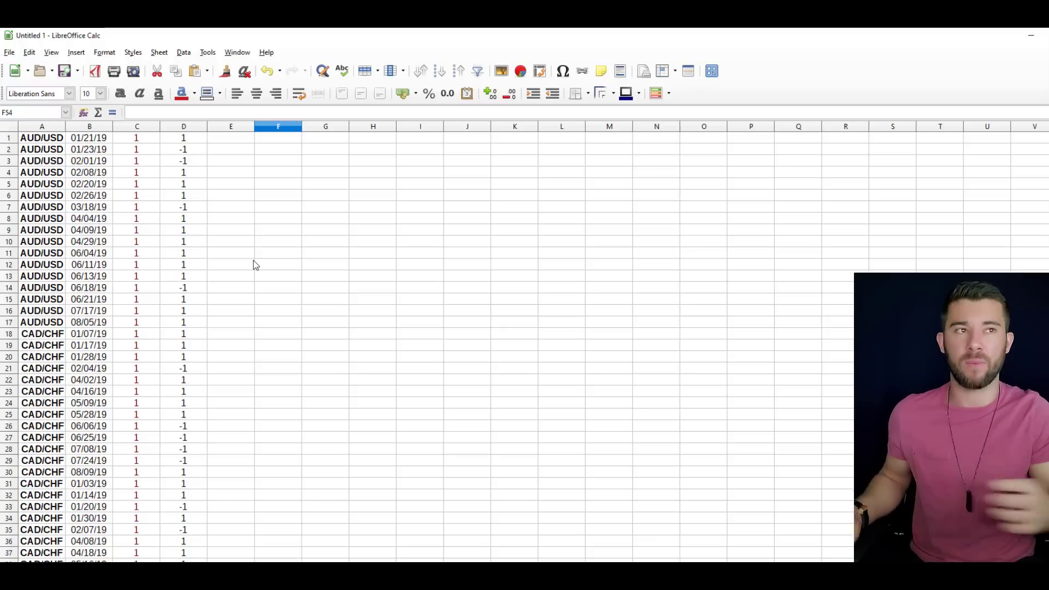
Sort the trades by the dates in column B in ascending order, extending the sort range to A1:D165.
left_click(100, 127)
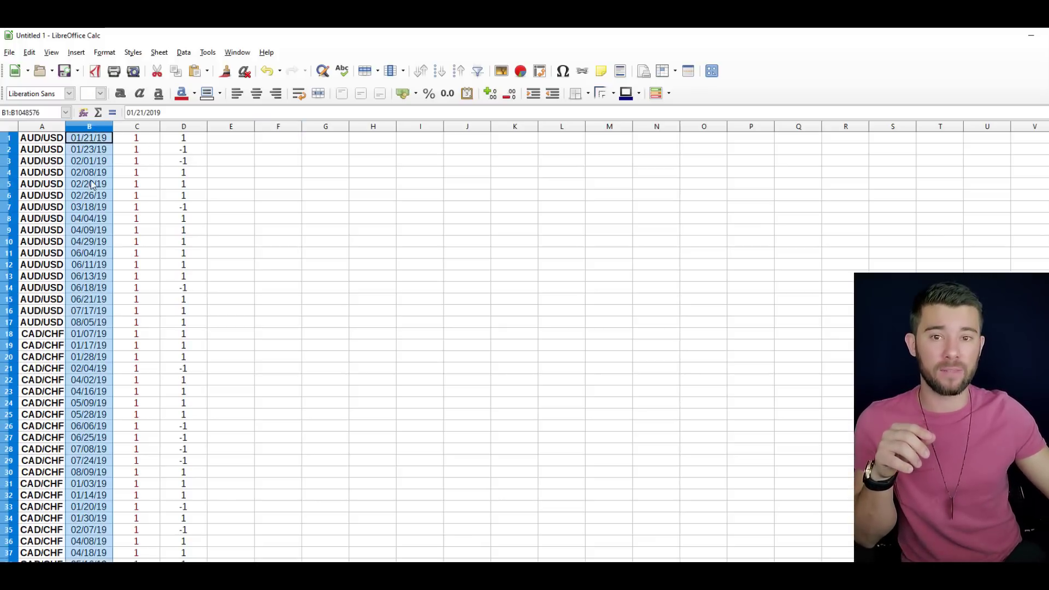
left_click(440, 72)
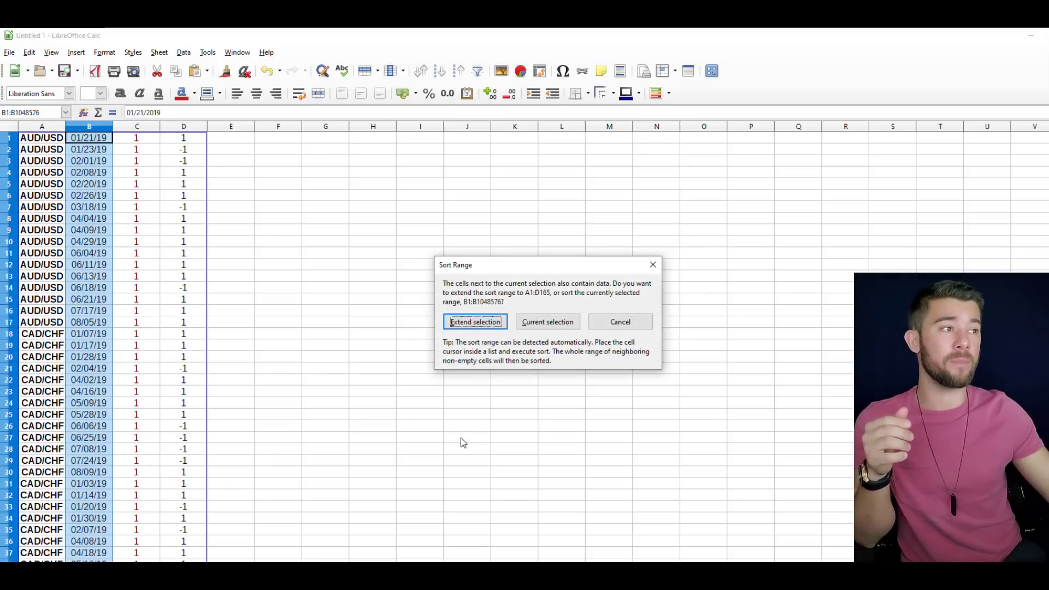
left_click(474, 322)
left_click(282, 241)
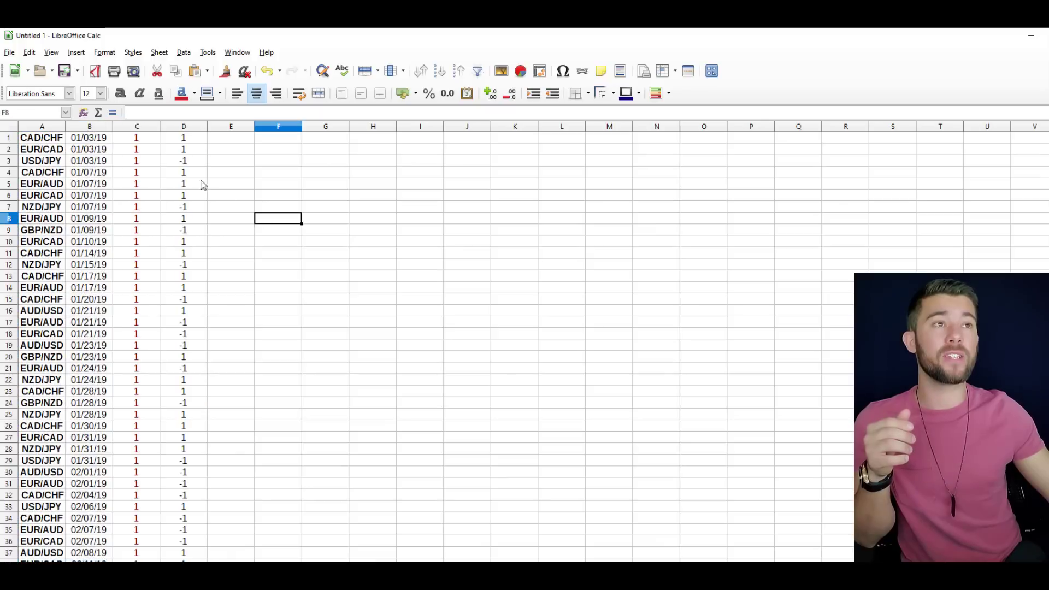
Examine the date column through the sorted trade list to check the chronological order across pairs.
left_click(90, 127)
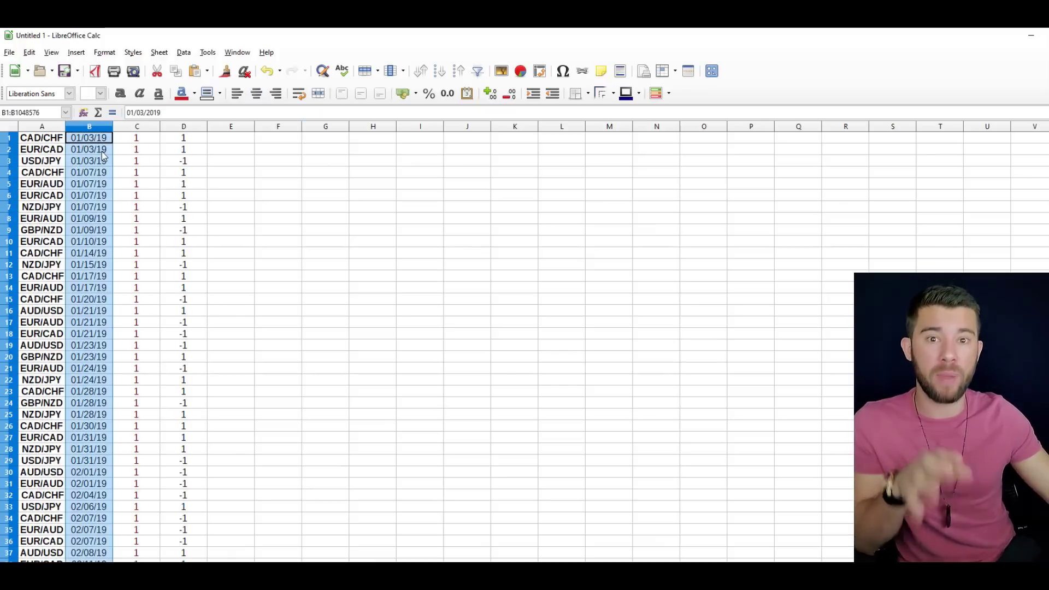
left_click(276, 184)
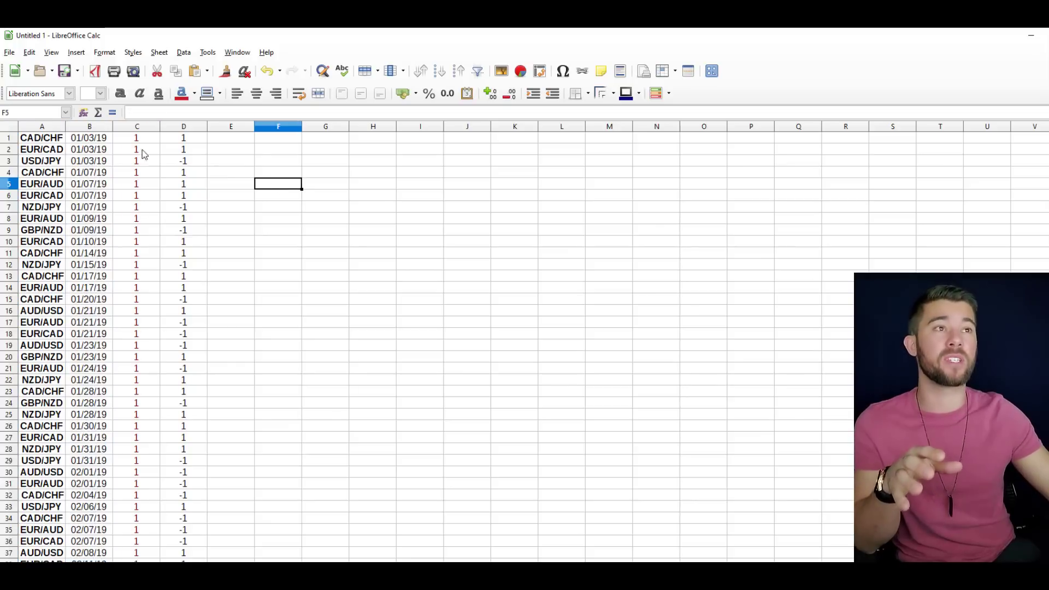
left_click(101, 141)
left_click_drag(101, 149, 91, 301)
scroll(90, 249, "down", 3)
scroll(91, 265, "down", 10)
scroll(91, 299, "down", 11)
left_click(271, 311)
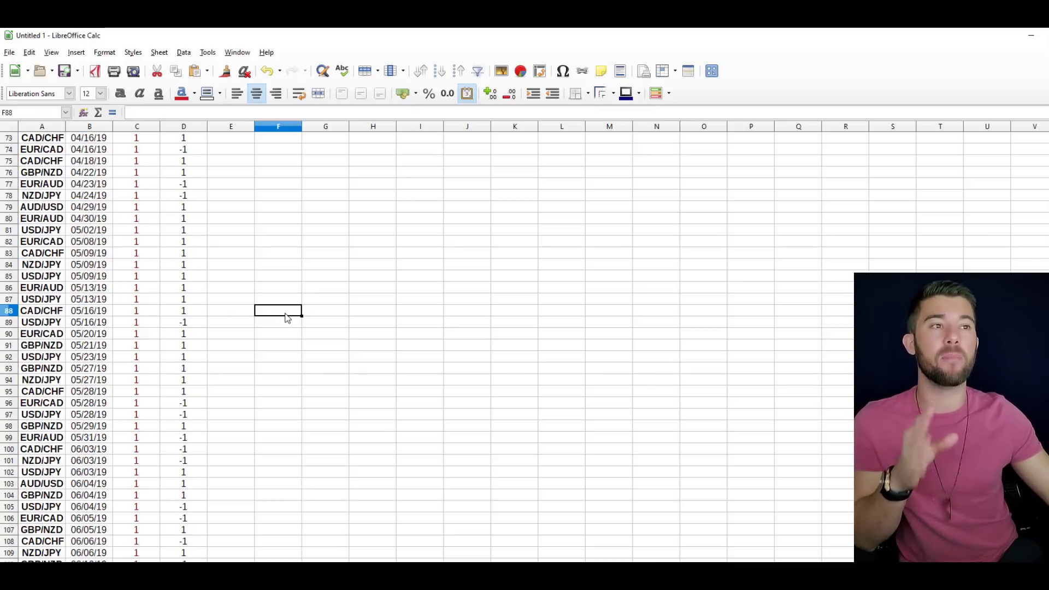
scroll(262, 354, "up", 20)
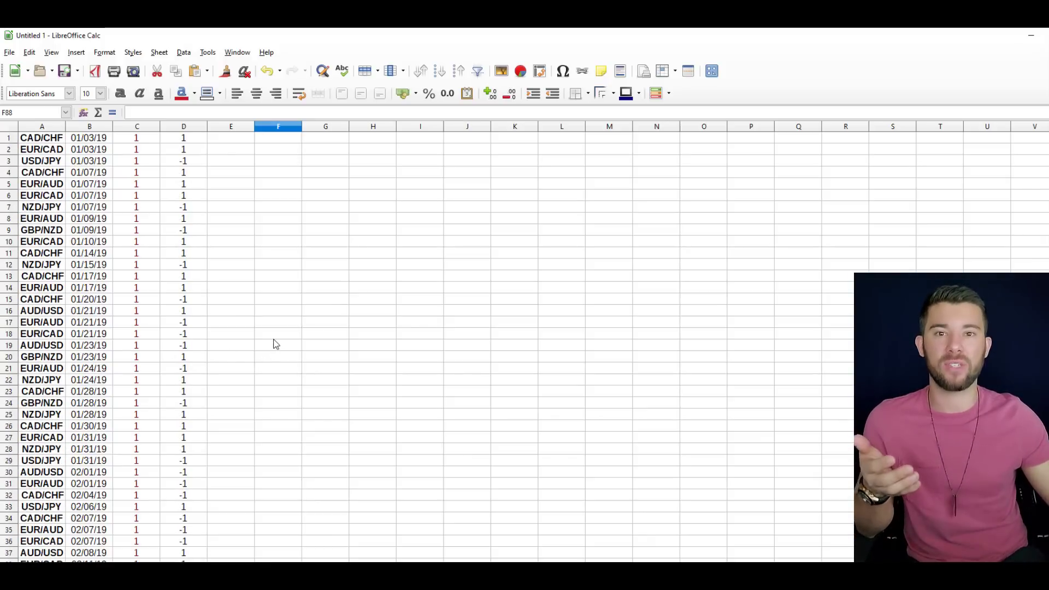
Copy the entire sorted trade list in A1:D165.
left_click_drag(41, 142, 190, 477)
right_click(121, 356)
left_click(121, 355)
left_click(362, 268)
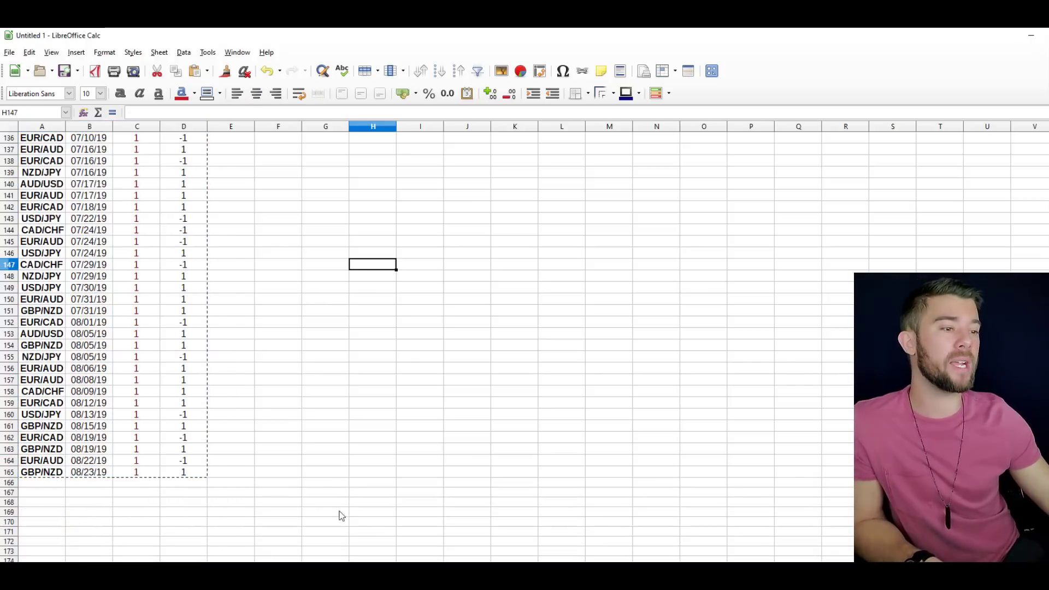
Switch to the 2019 EAP pullback strategy perfect tested.ods workbook and select cell F10 in the Position 1 column.
left_click(461, 560)
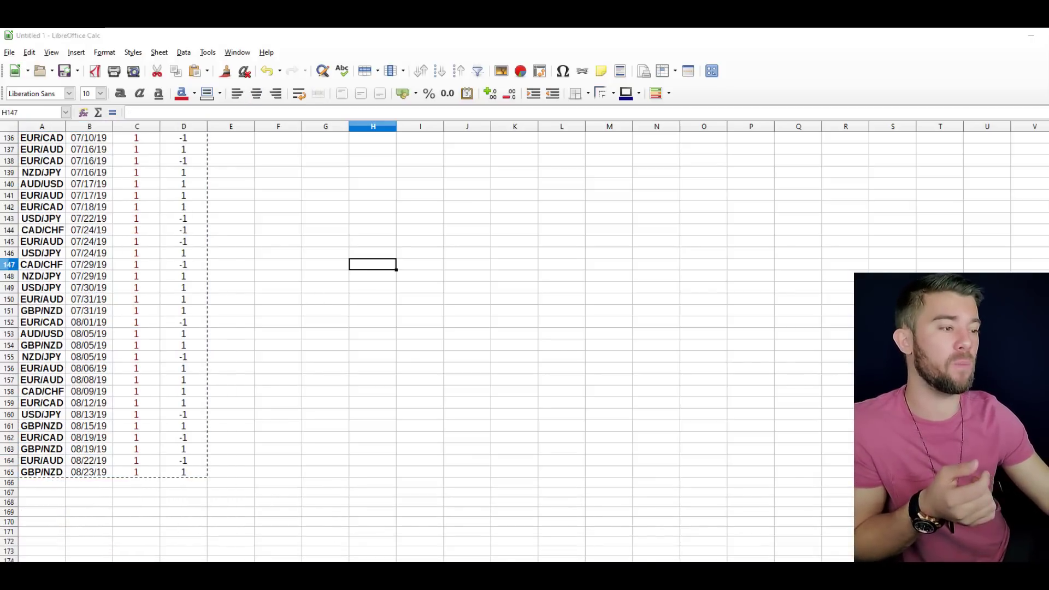
mouse_move(503, 556)
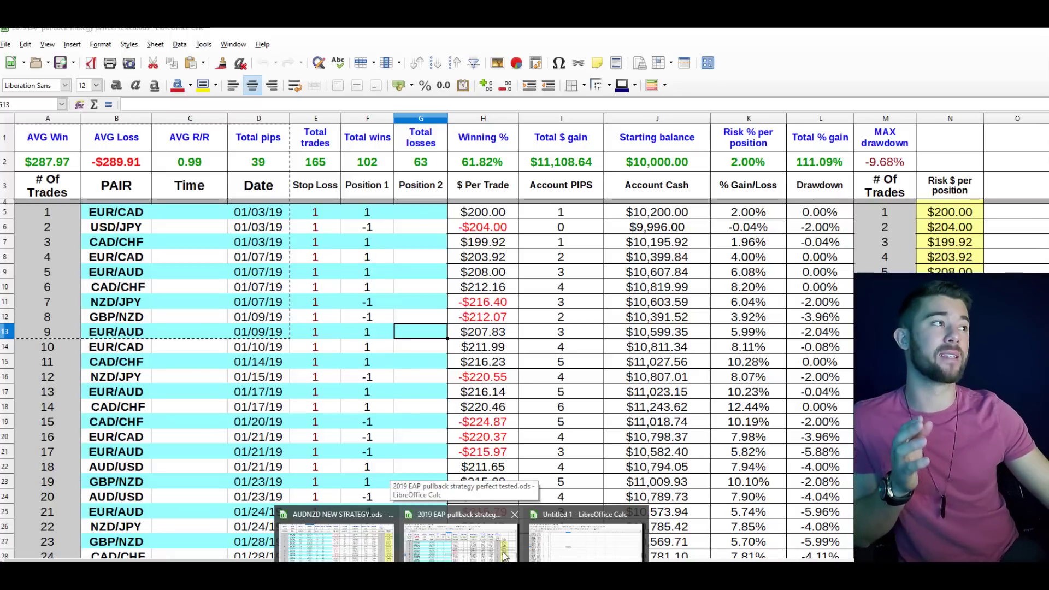
left_click(504, 556)
left_click(379, 289)
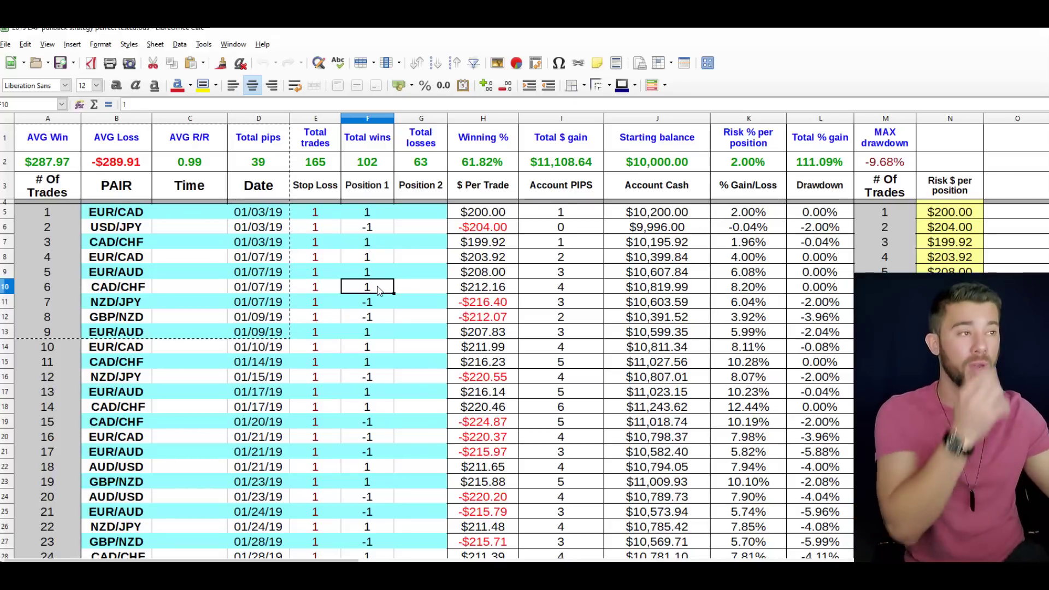
Select the first trade's Position 1 result in F5, followed by the MAX drawdown formula cell M2.
left_click(361, 228)
left_click(354, 215)
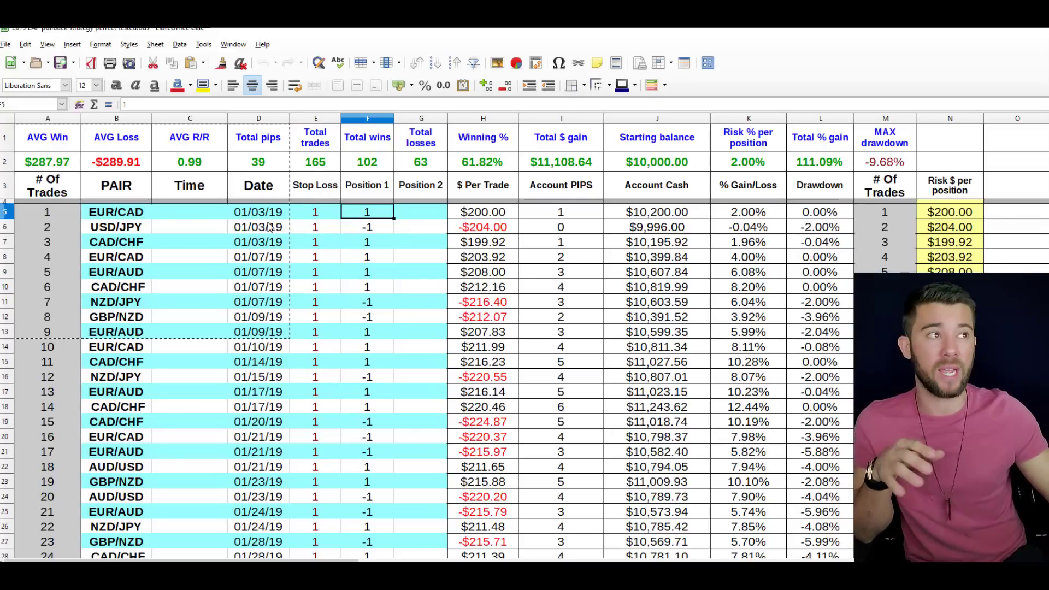
left_click(874, 164)
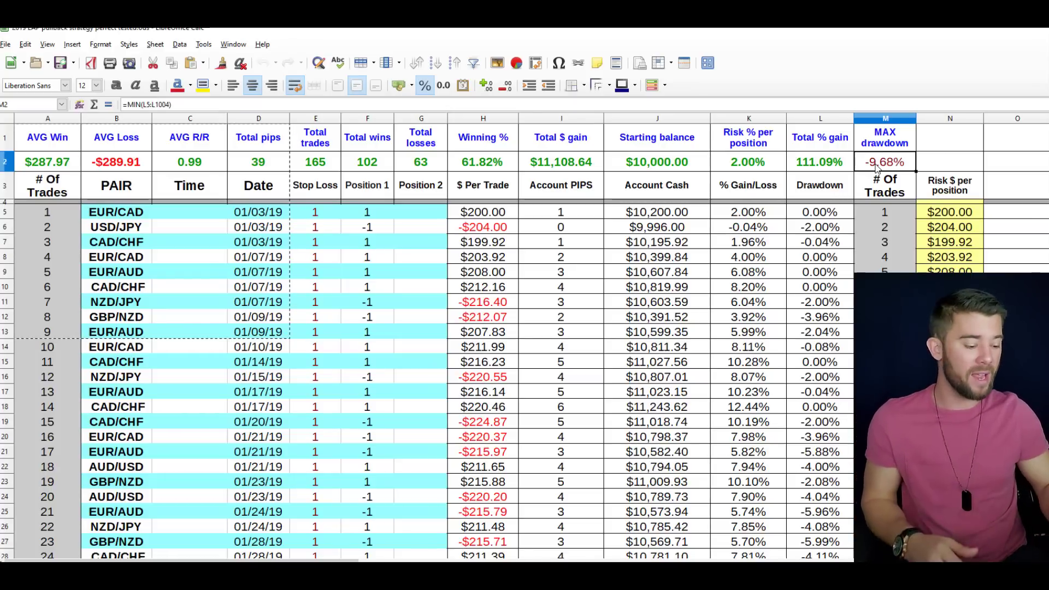
Circle the risk per position and max drawdown figures, erase the marks, underline the max drawdown and leave drawing mode.
left_click_drag(779, 153, 729, 147)
mouse_move(908, 143)
left_mouse_down()
mouse_move(861, 143)
mouse_move(858, 175)
left_mouse_up()
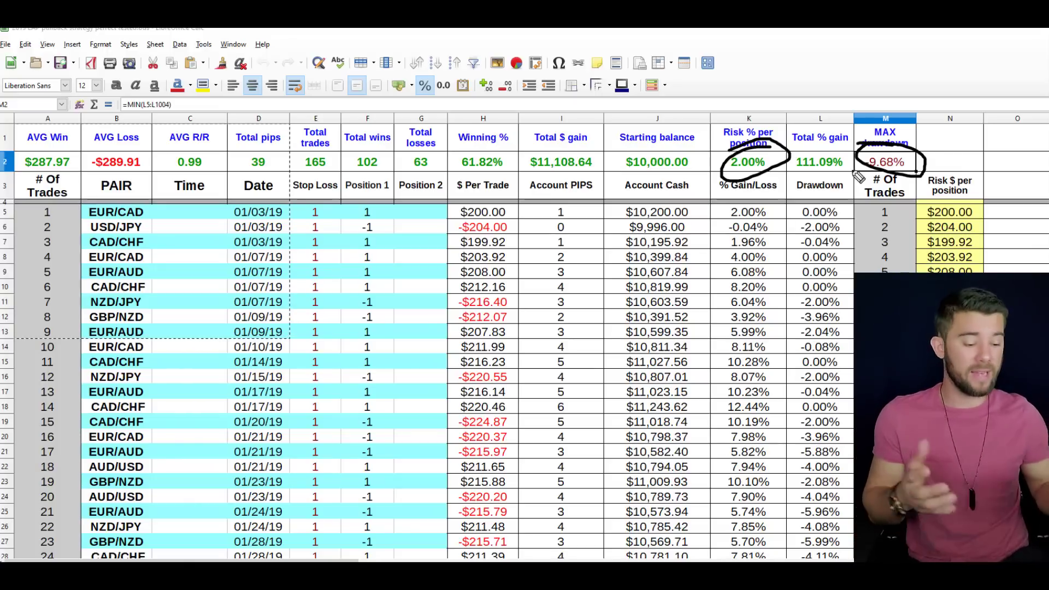
key("e")
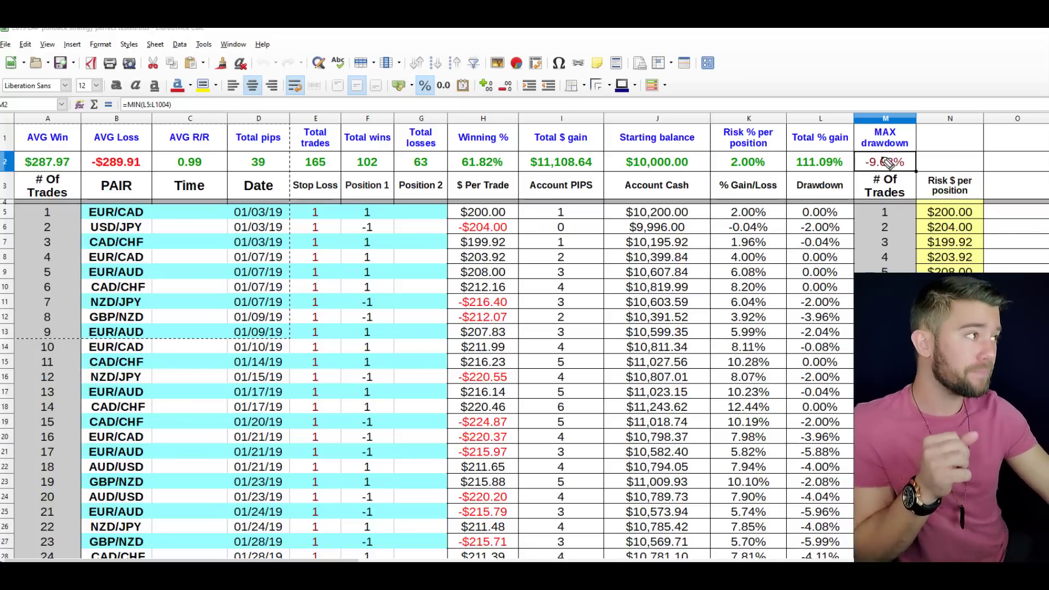
left_click_drag(859, 170, 911, 166)
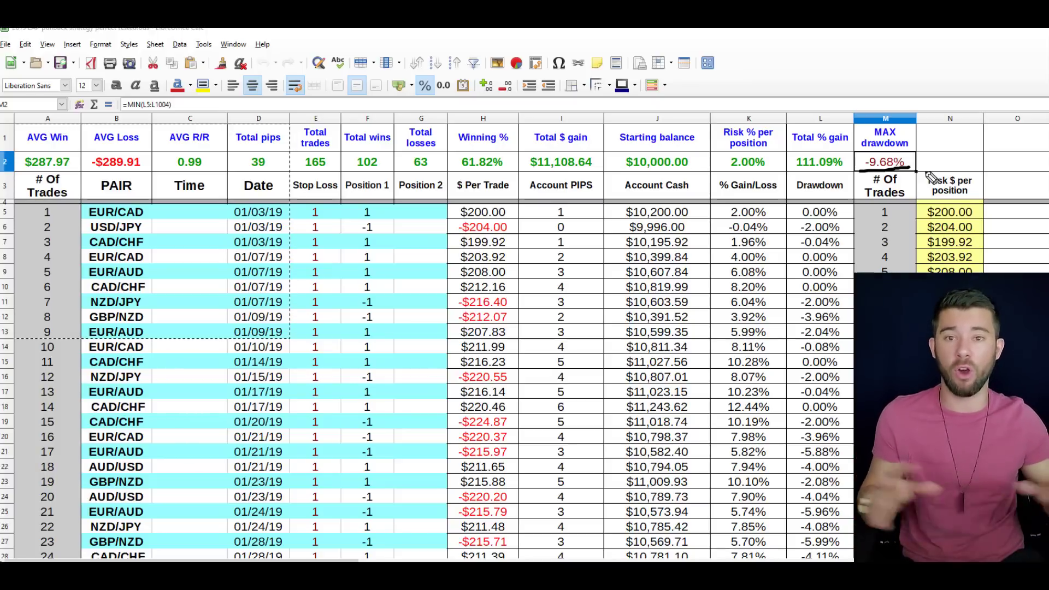
key("Escape")
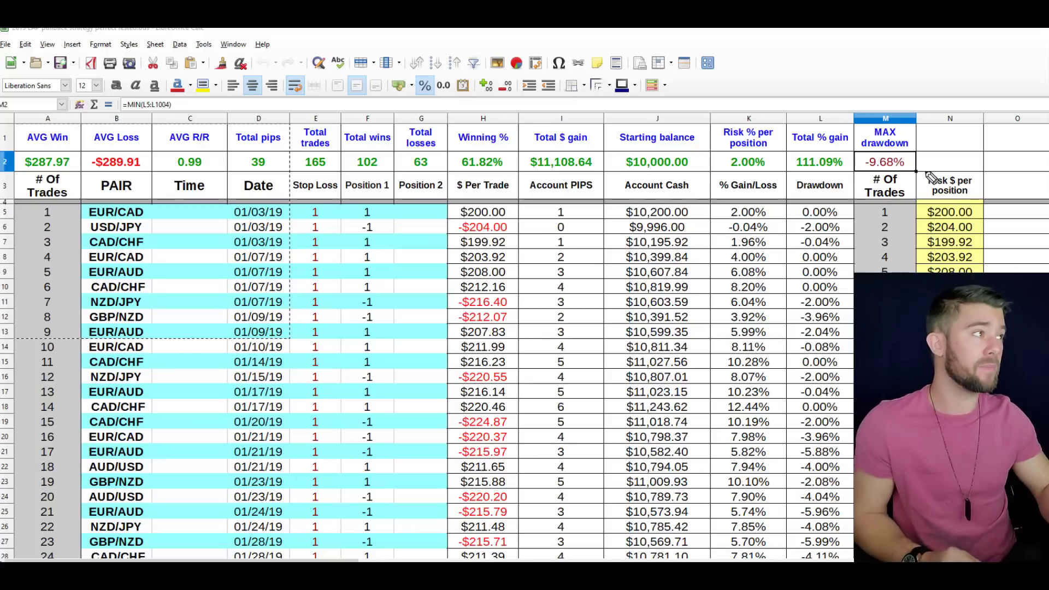
Set the risk per position in K2 to 1%.
left_click(745, 164)
type("1%")
key("Return")
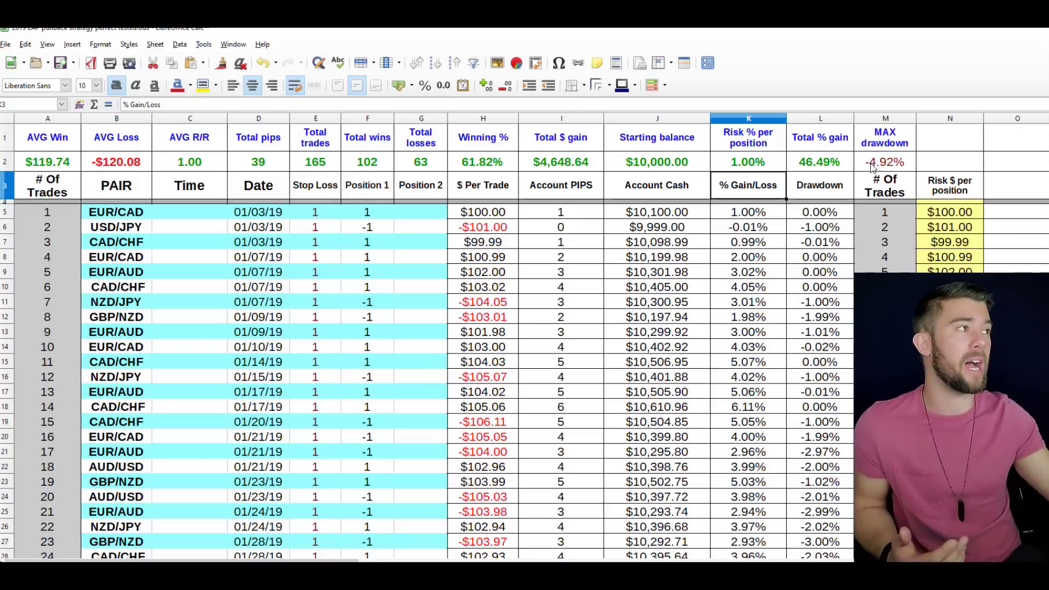
Set the risk per position in K2 to 2% and check the MAX drawdown in M2.
left_click(755, 162)
type("2%")
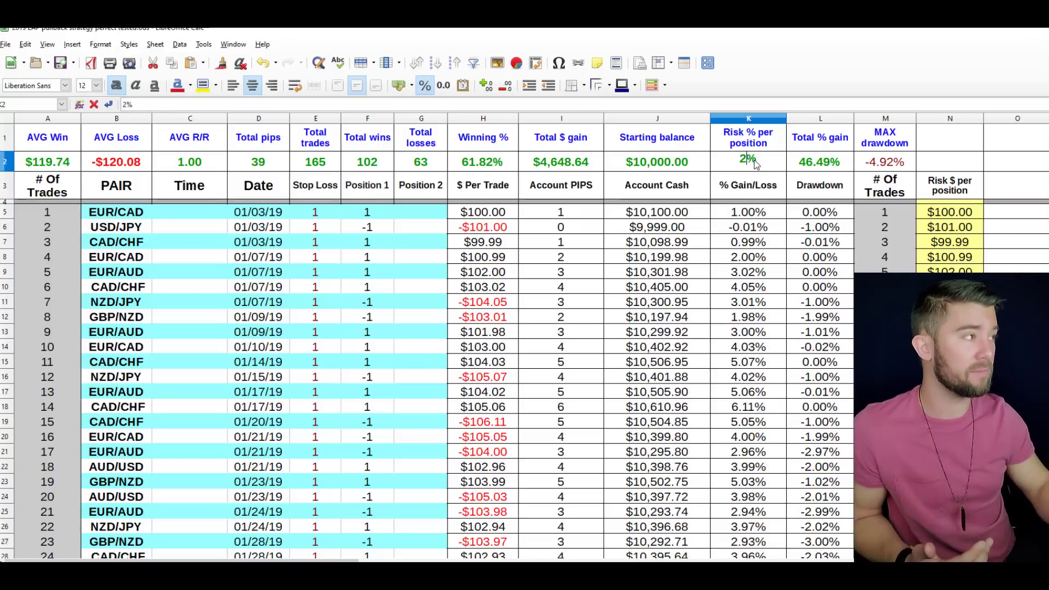
key("Return")
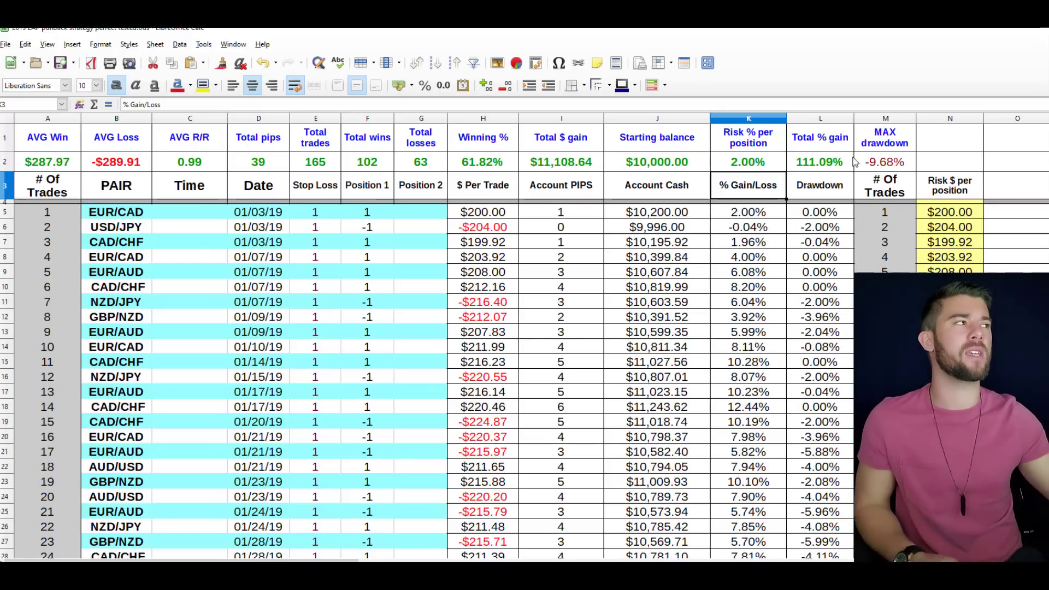
left_click(888, 170)
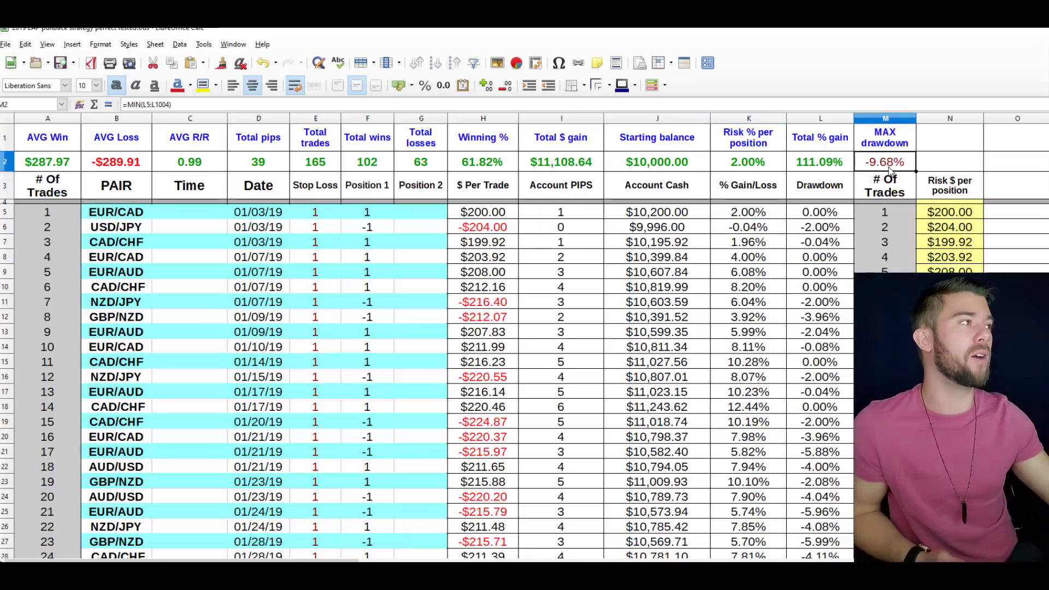
Set the risk per position in K2 to 4% to test its effect on the maximum drawdown.
left_click(758, 162)
type("4")
key("Return")
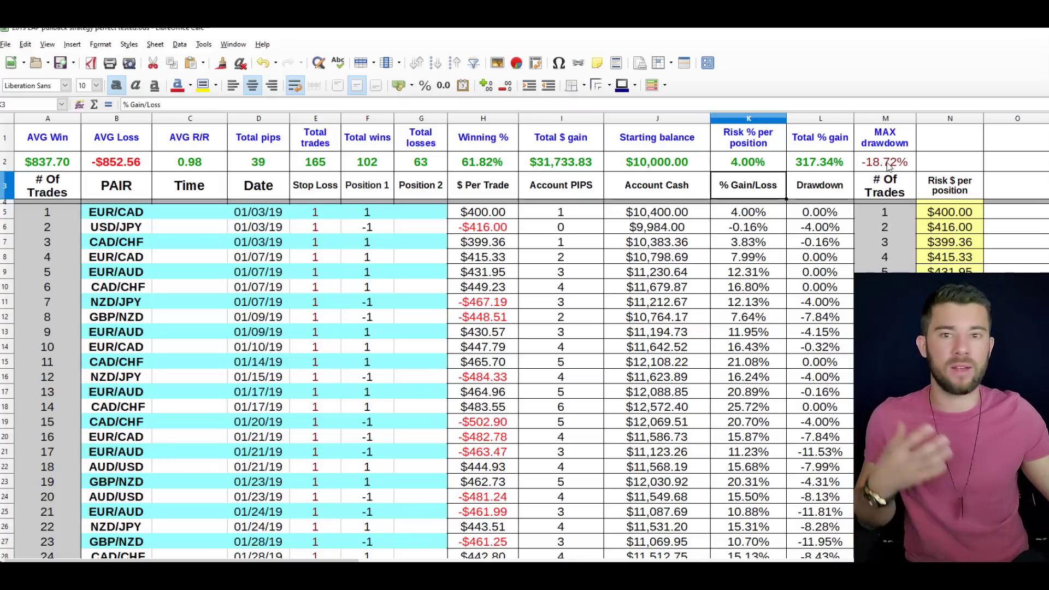
Return the risk per position in K2 to 2%.
left_click(741, 167)
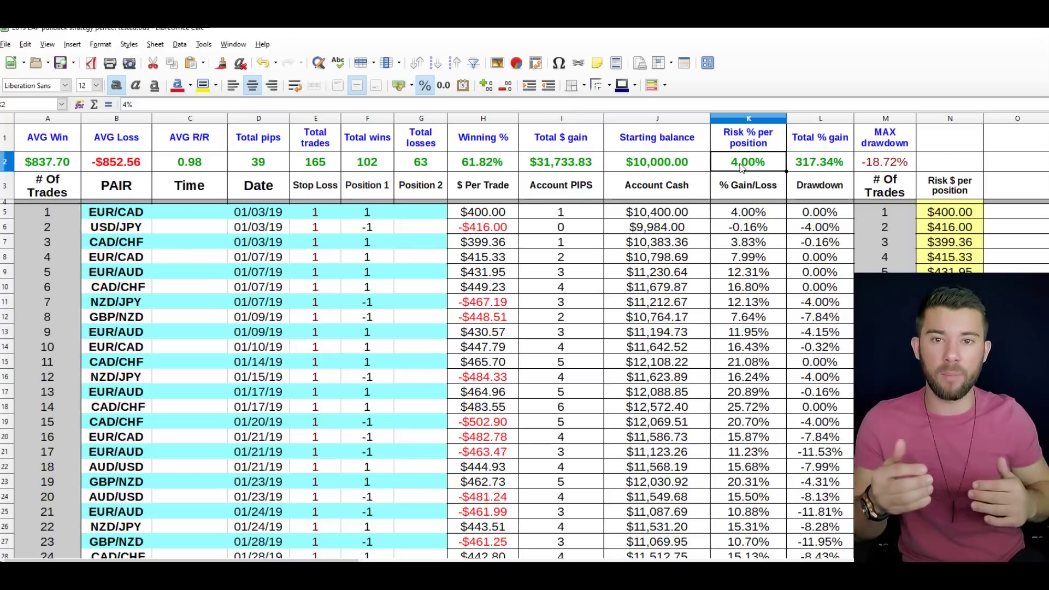
type("2")
key("Return")
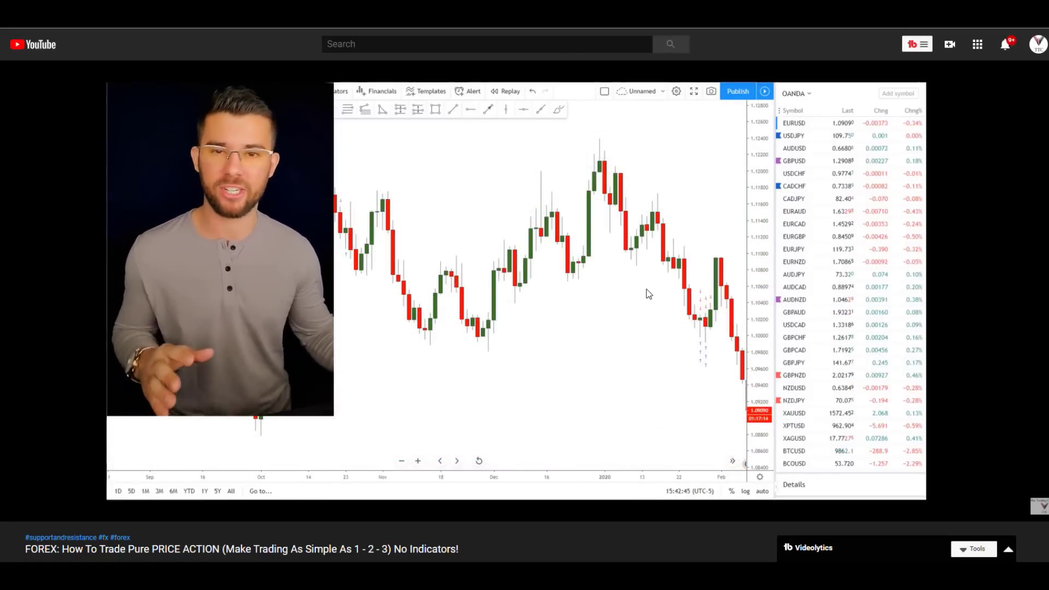
Open the EAP Training Program link from the description of the price action video on YouTube.
scroll(646, 291, "down", 1)
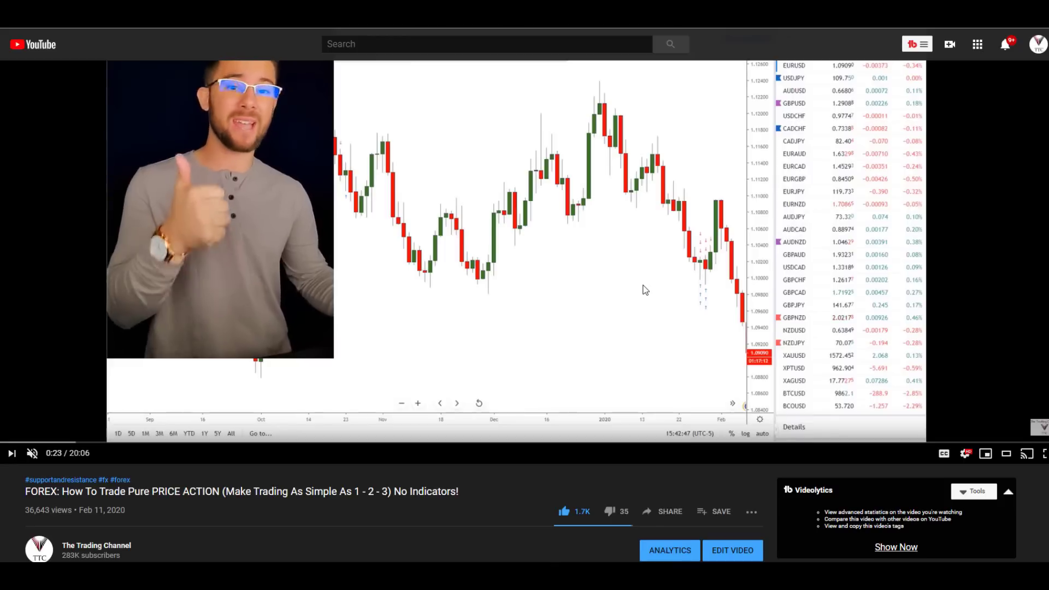
scroll(645, 290, "down", 2)
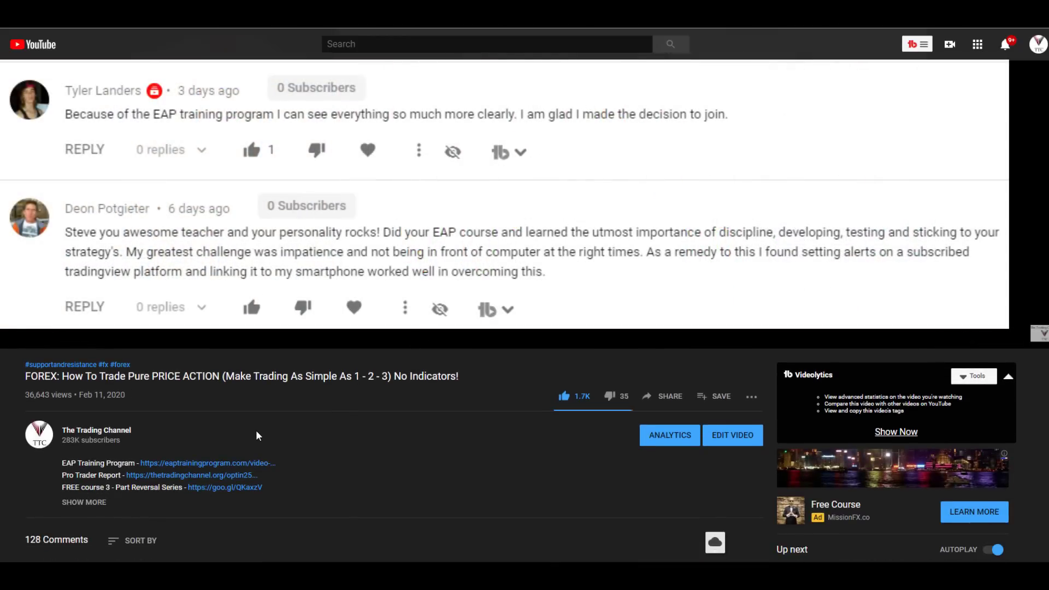
left_click(209, 464)
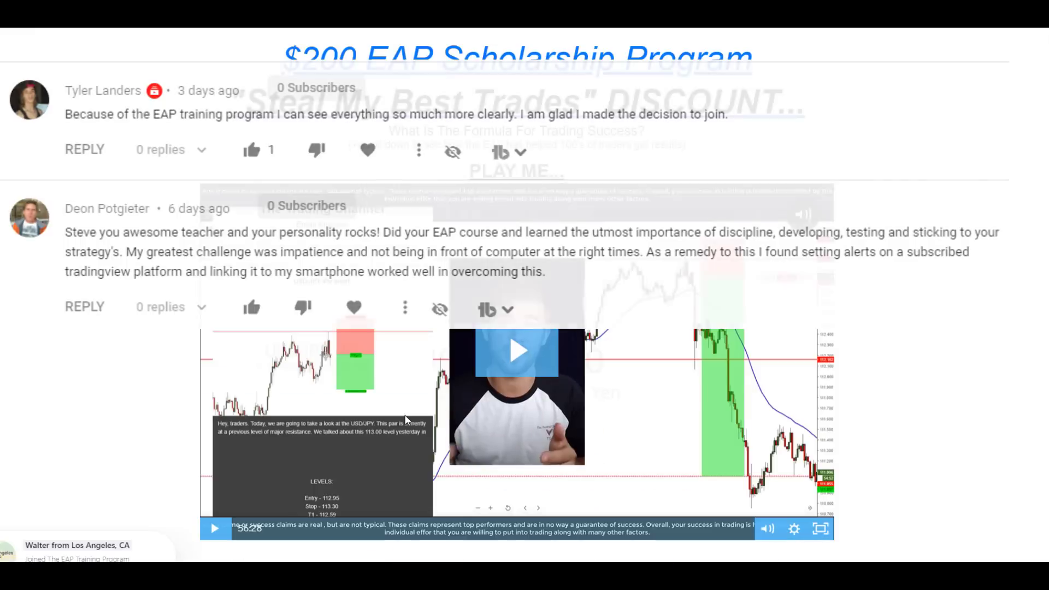